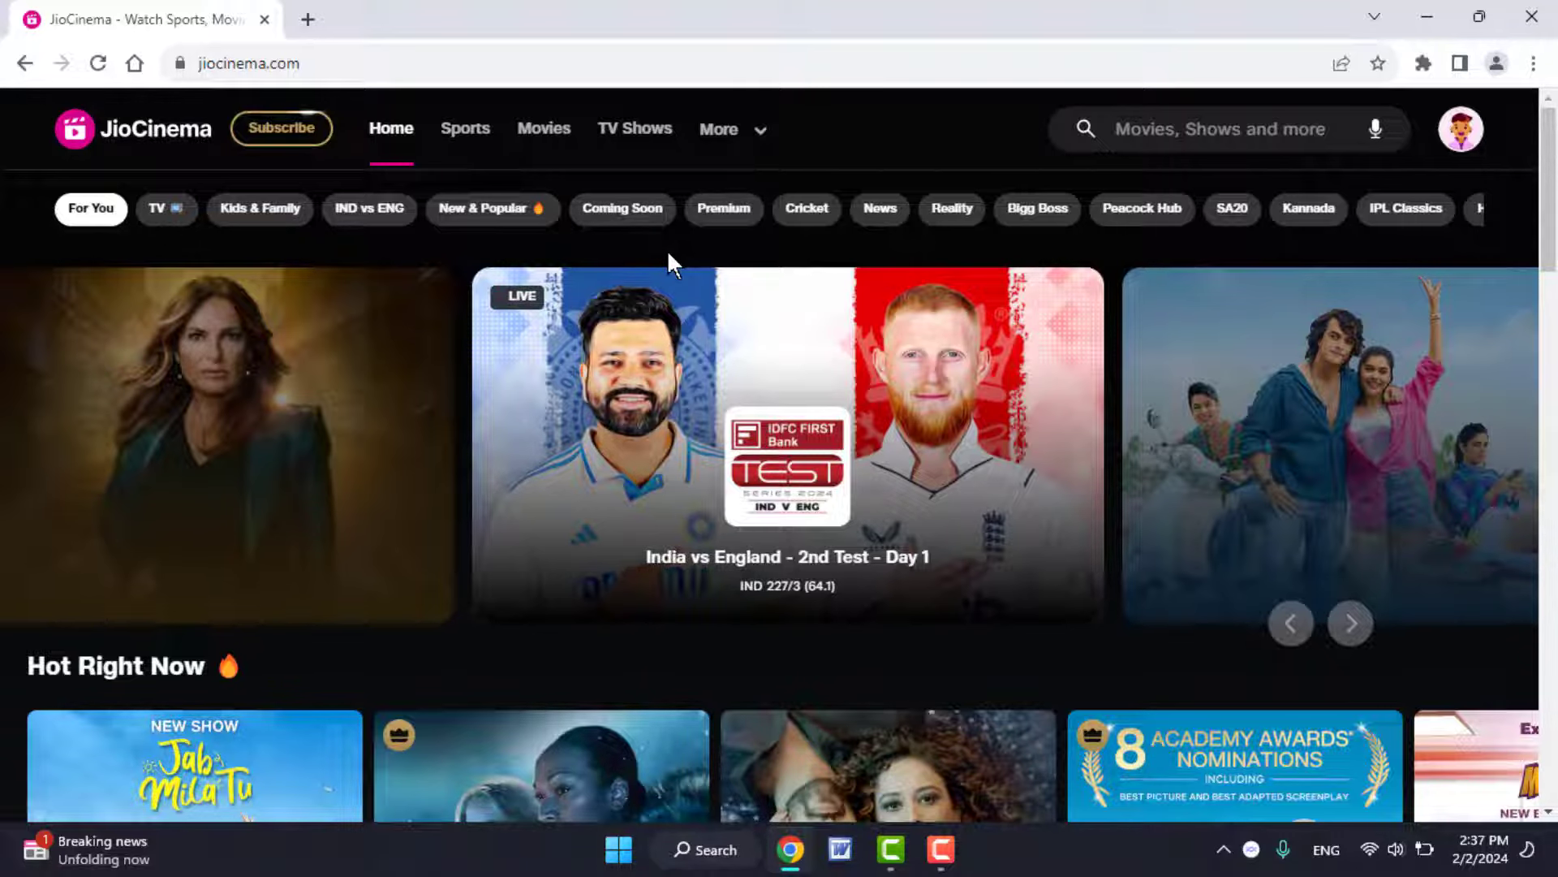
left_click(1533, 63)
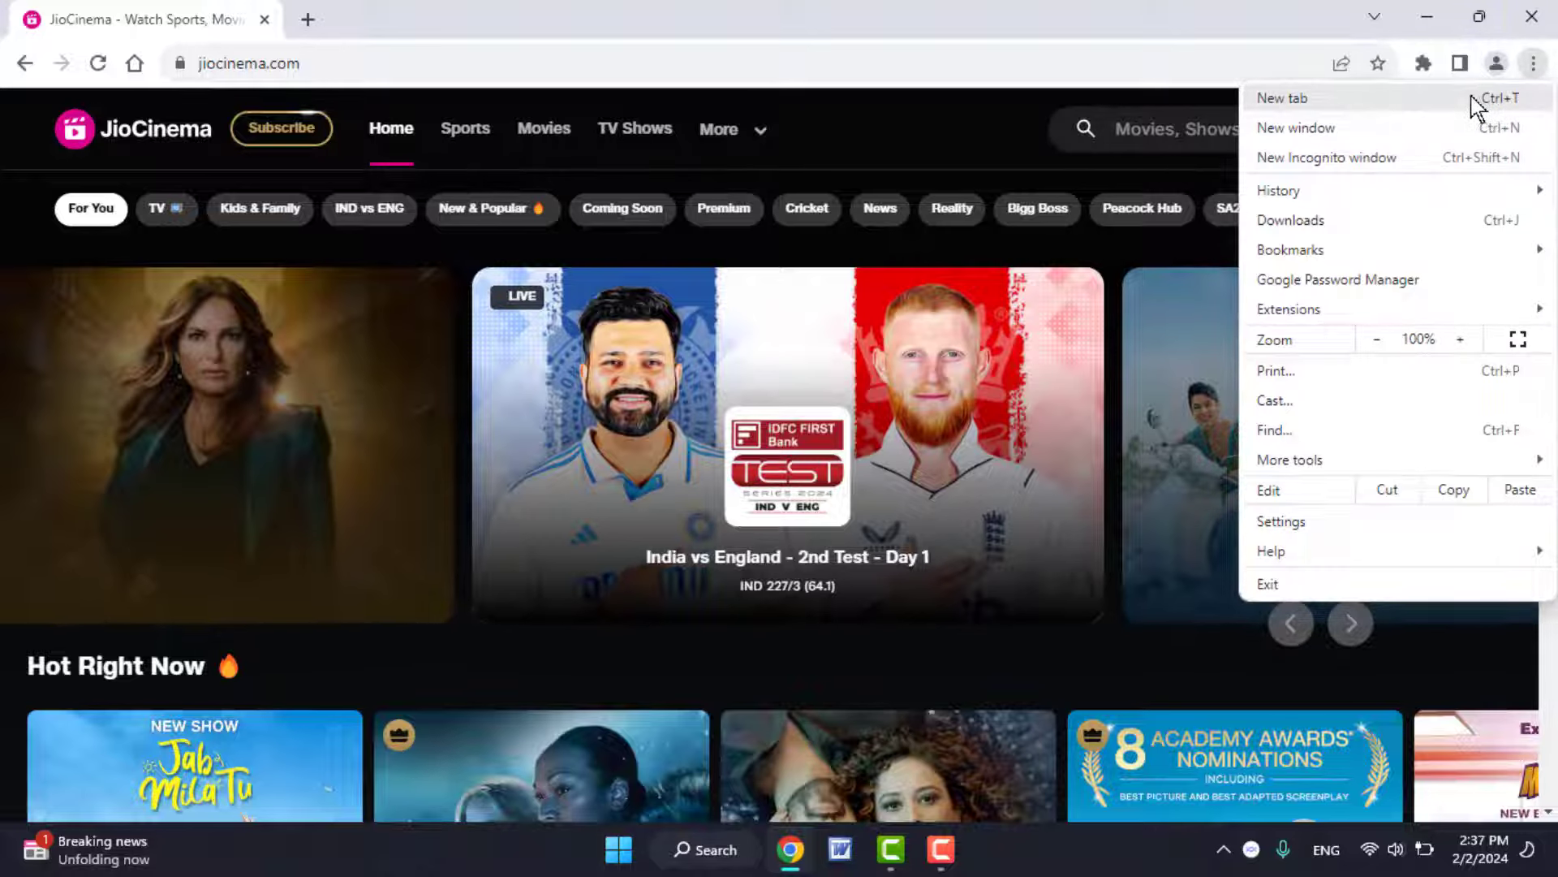
left_click(820, 113)
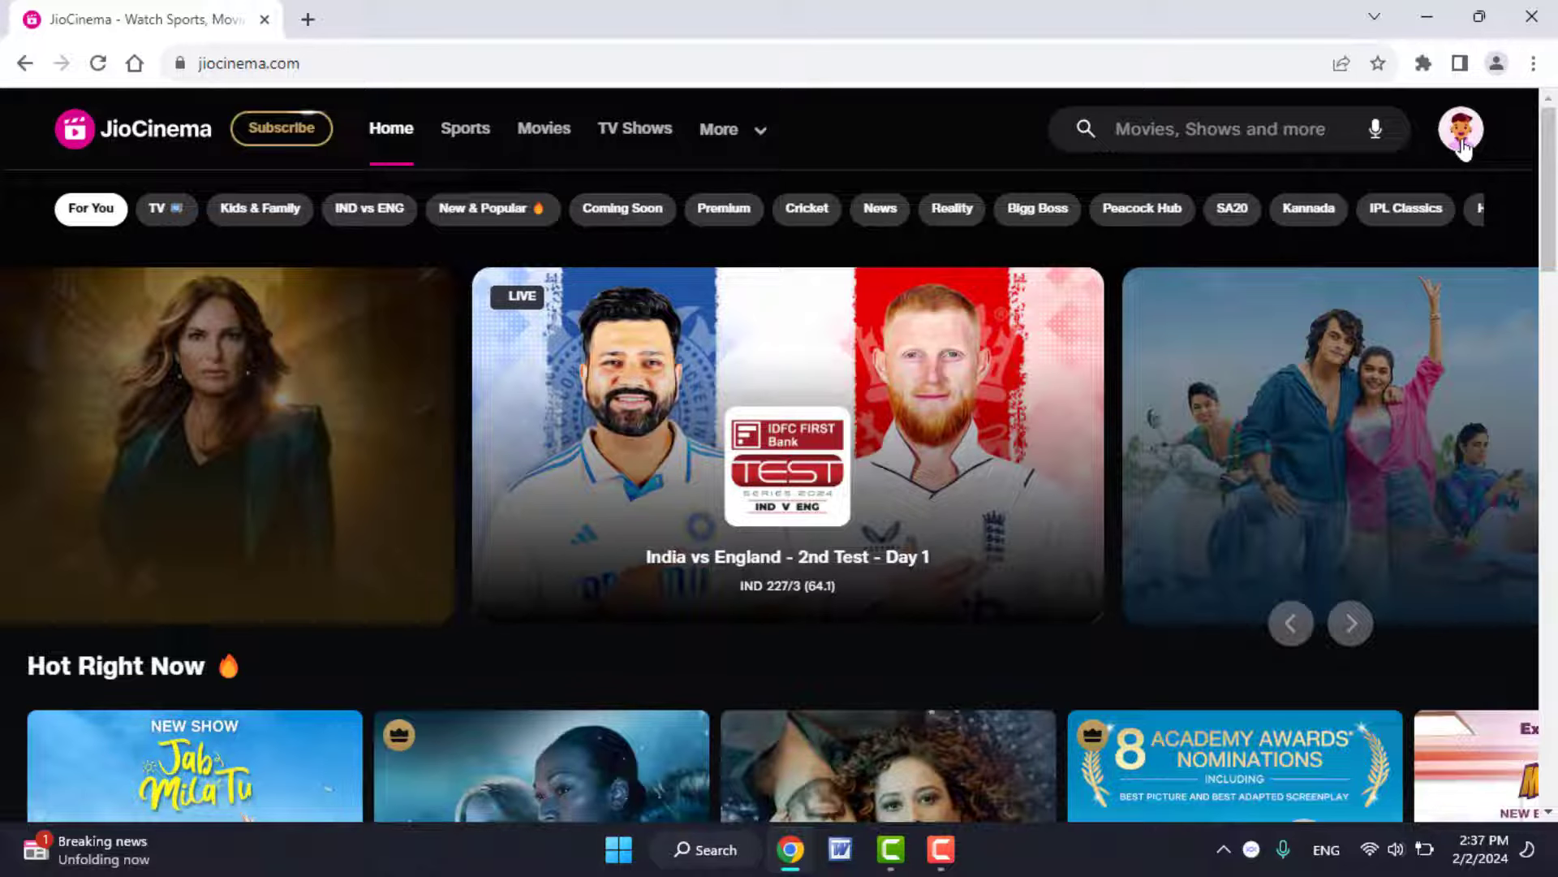
left_click(1462, 137)
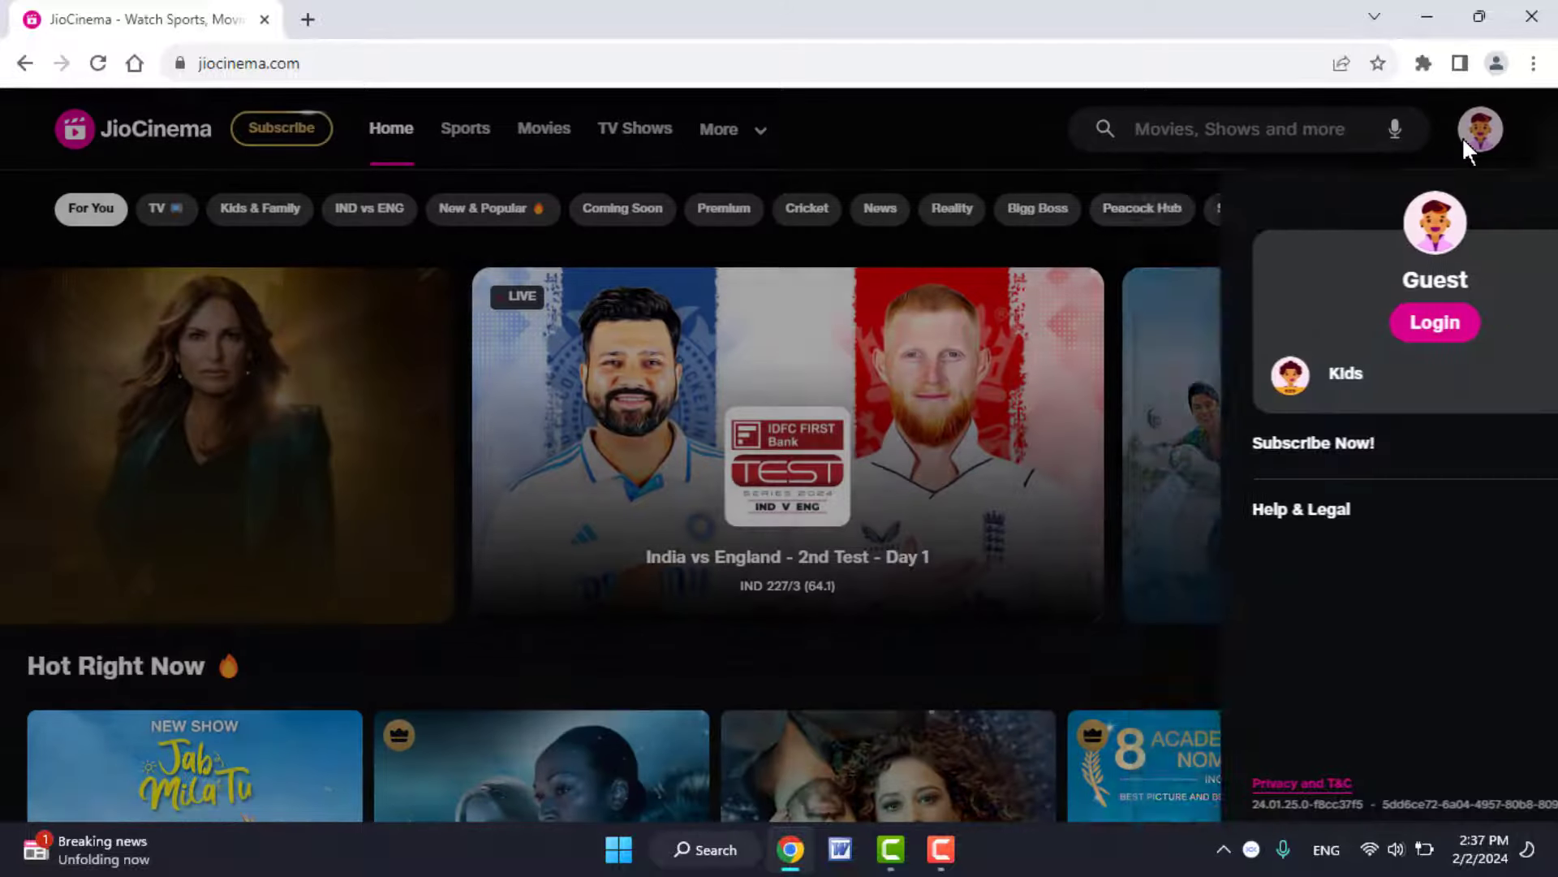
left_click(1462, 137)
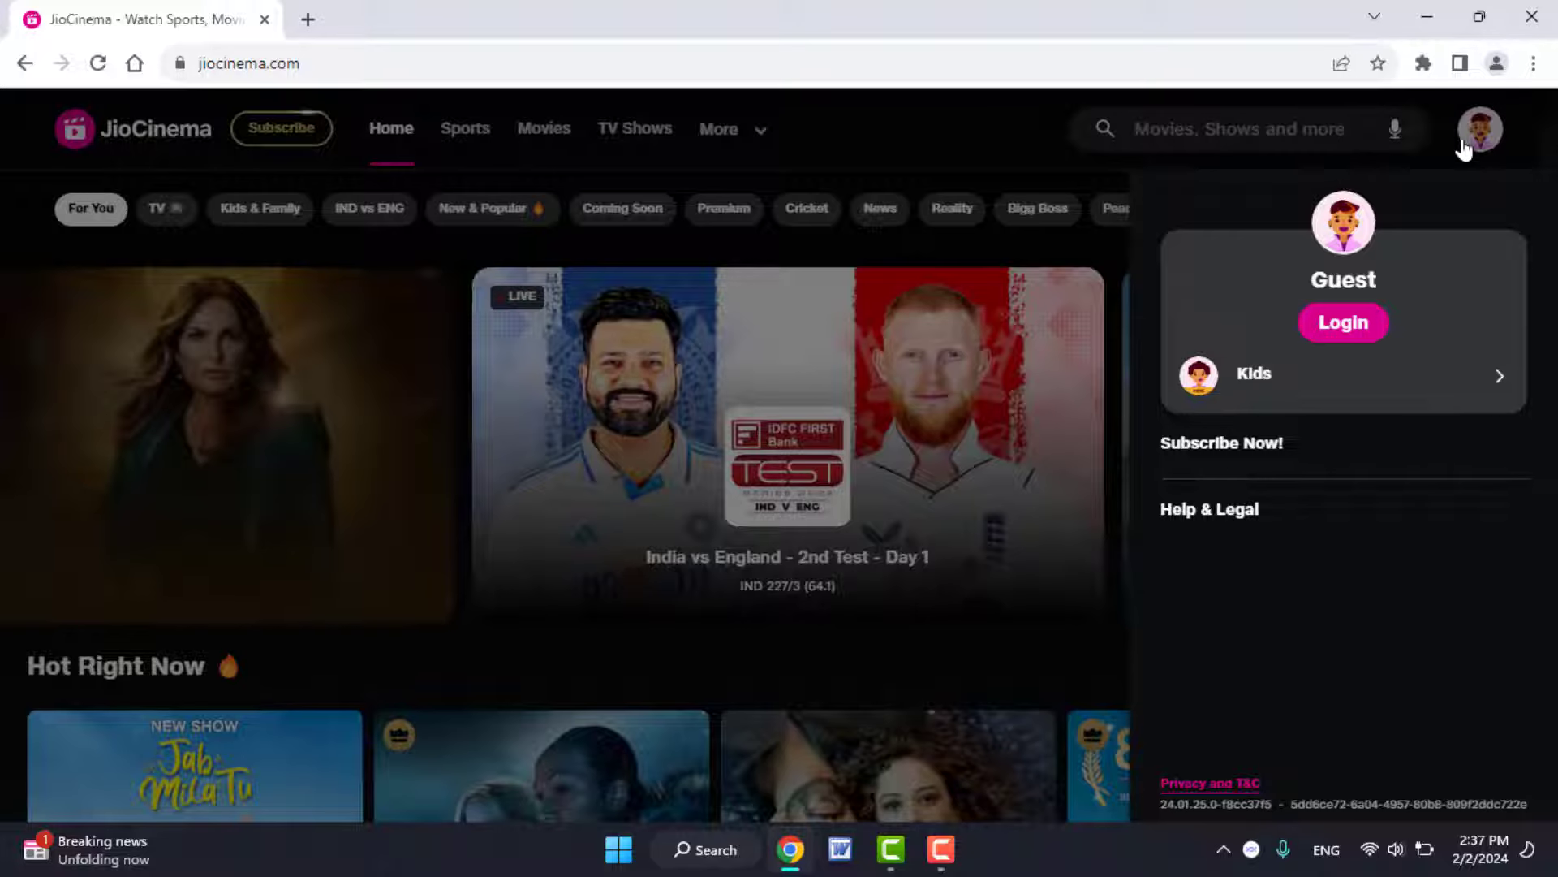
left_click(992, 143)
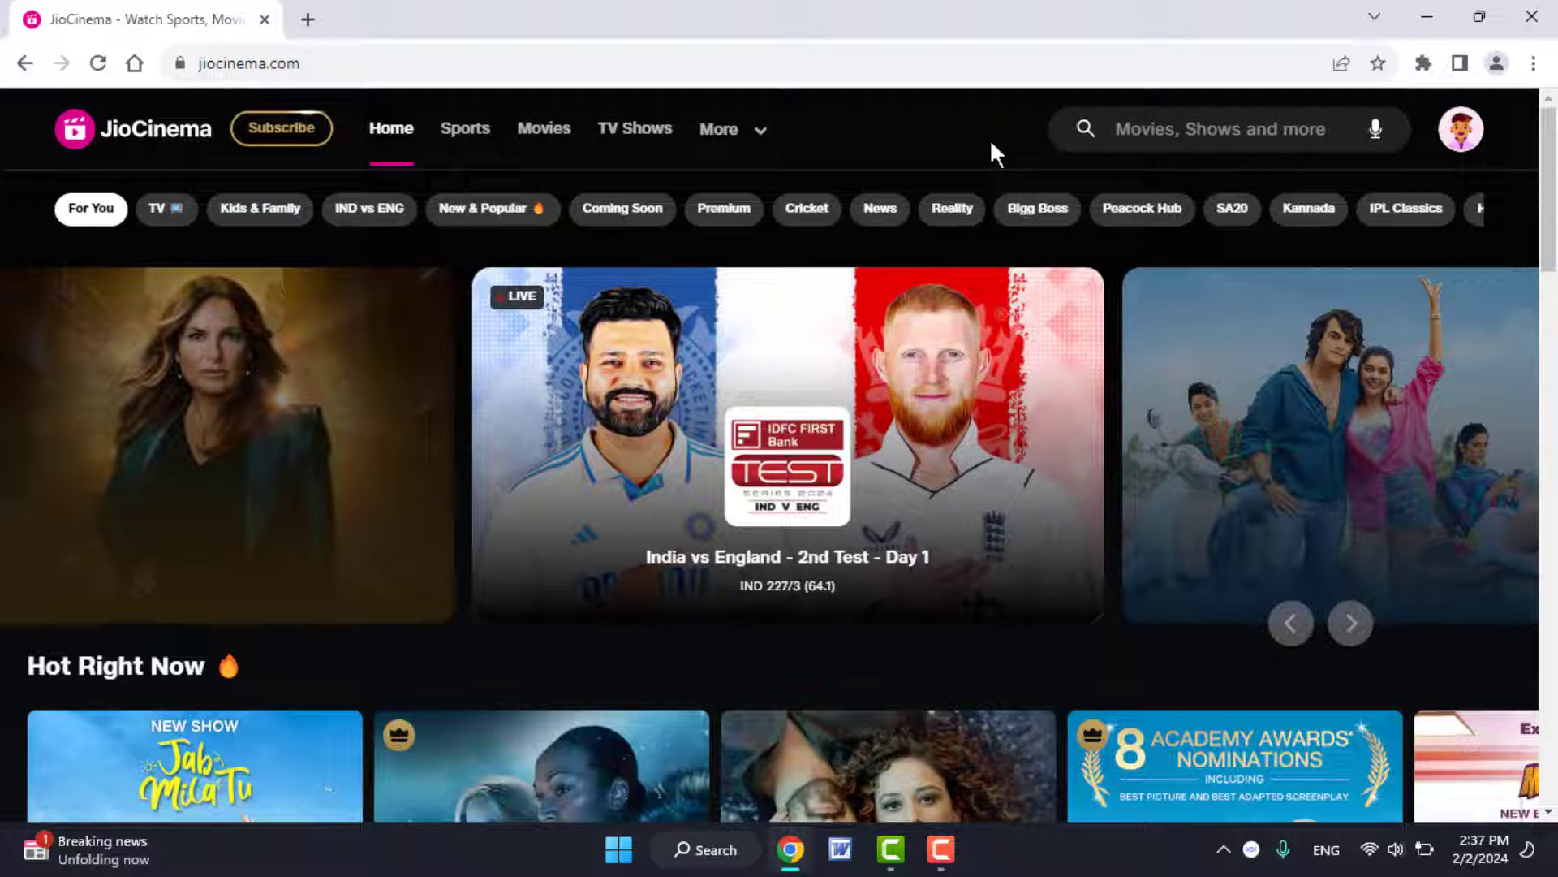
Check for Chrome updates on the About Google Chrome page, then switch back to JioCinema.
left_click(1533, 63)
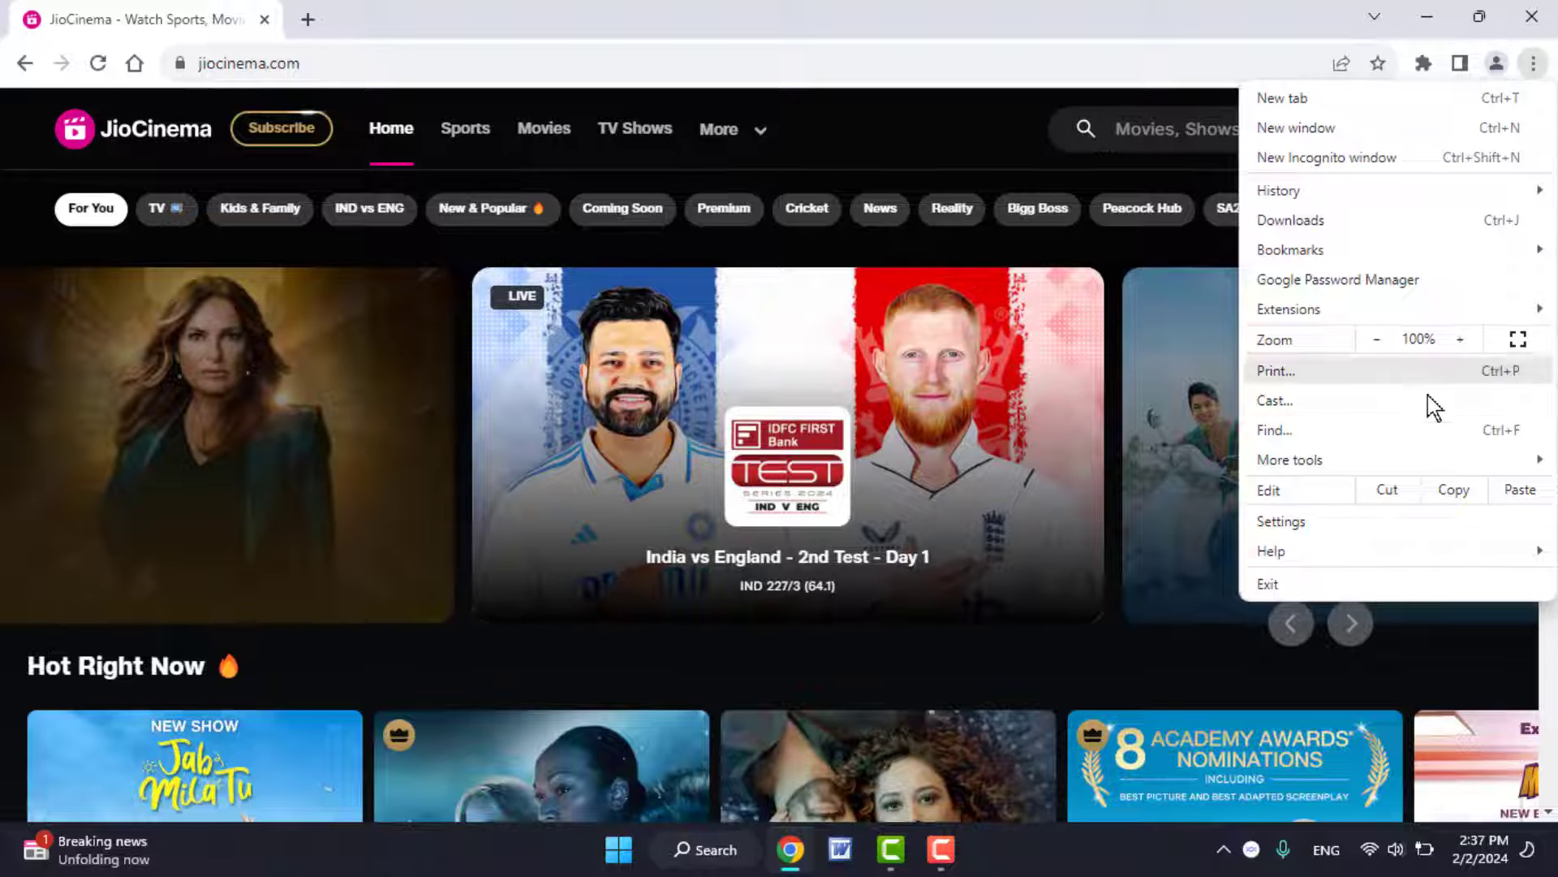
mouse_move(1271, 551)
left_click(1110, 556)
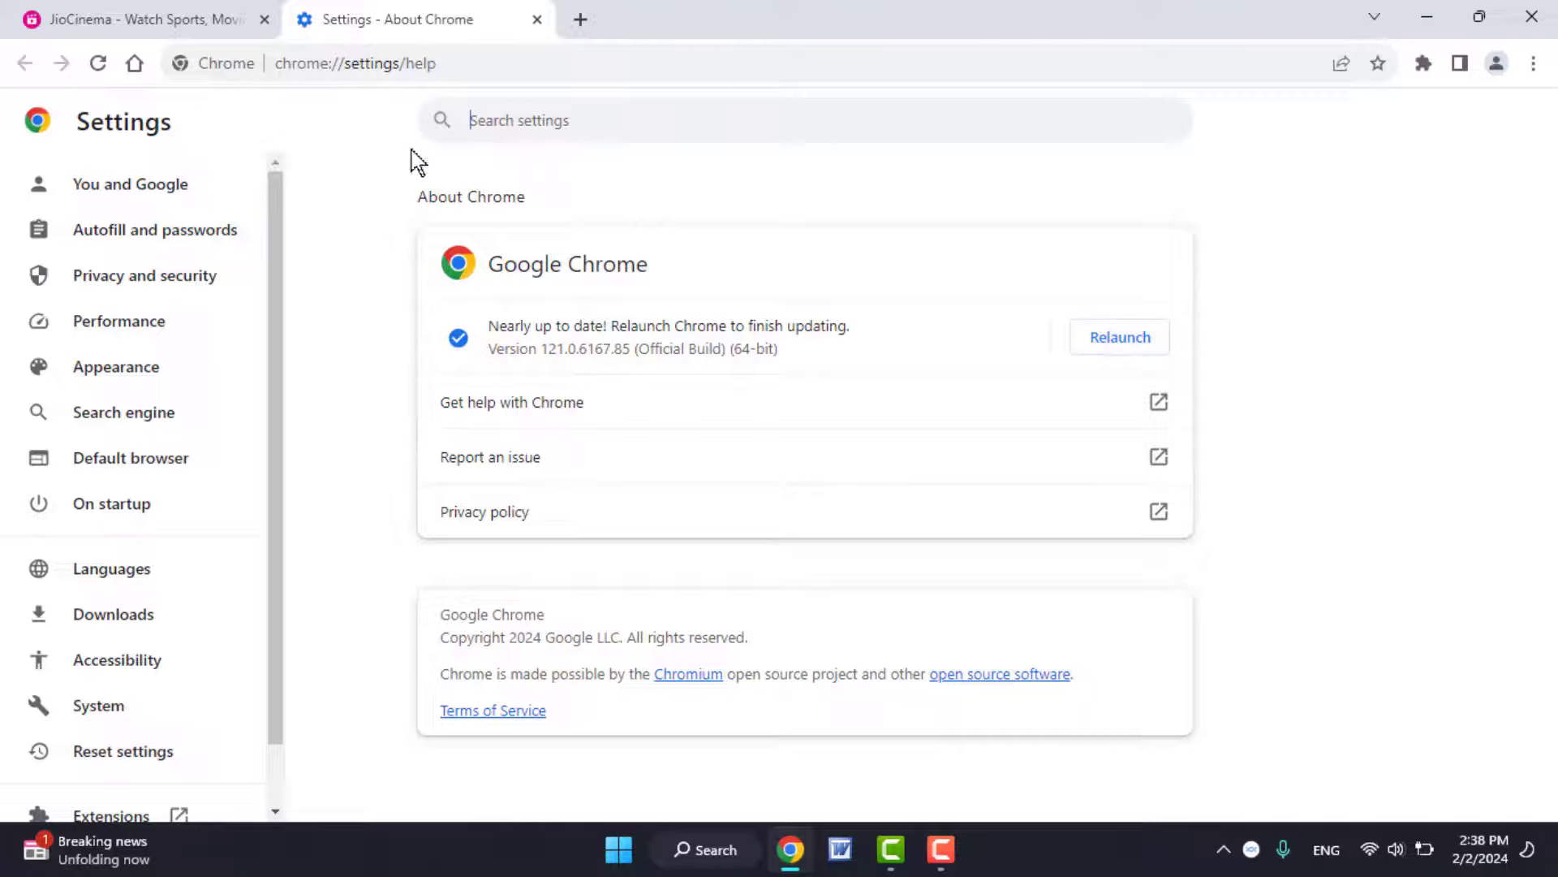
left_click(163, 18)
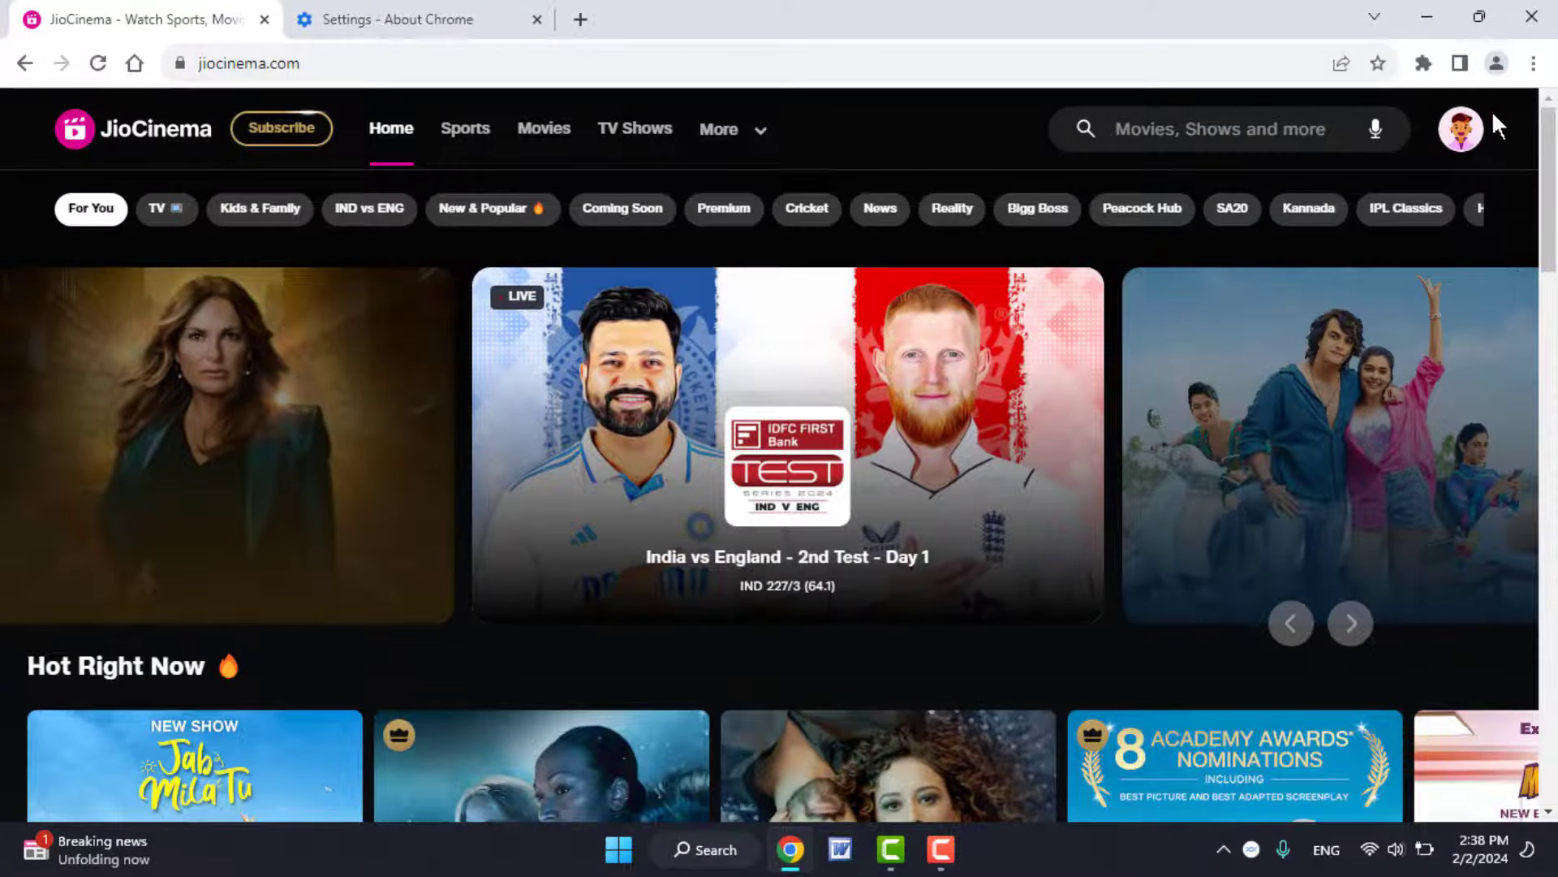
scroll(934, 388, "down", 4)
scroll(926, 392, "down", 5)
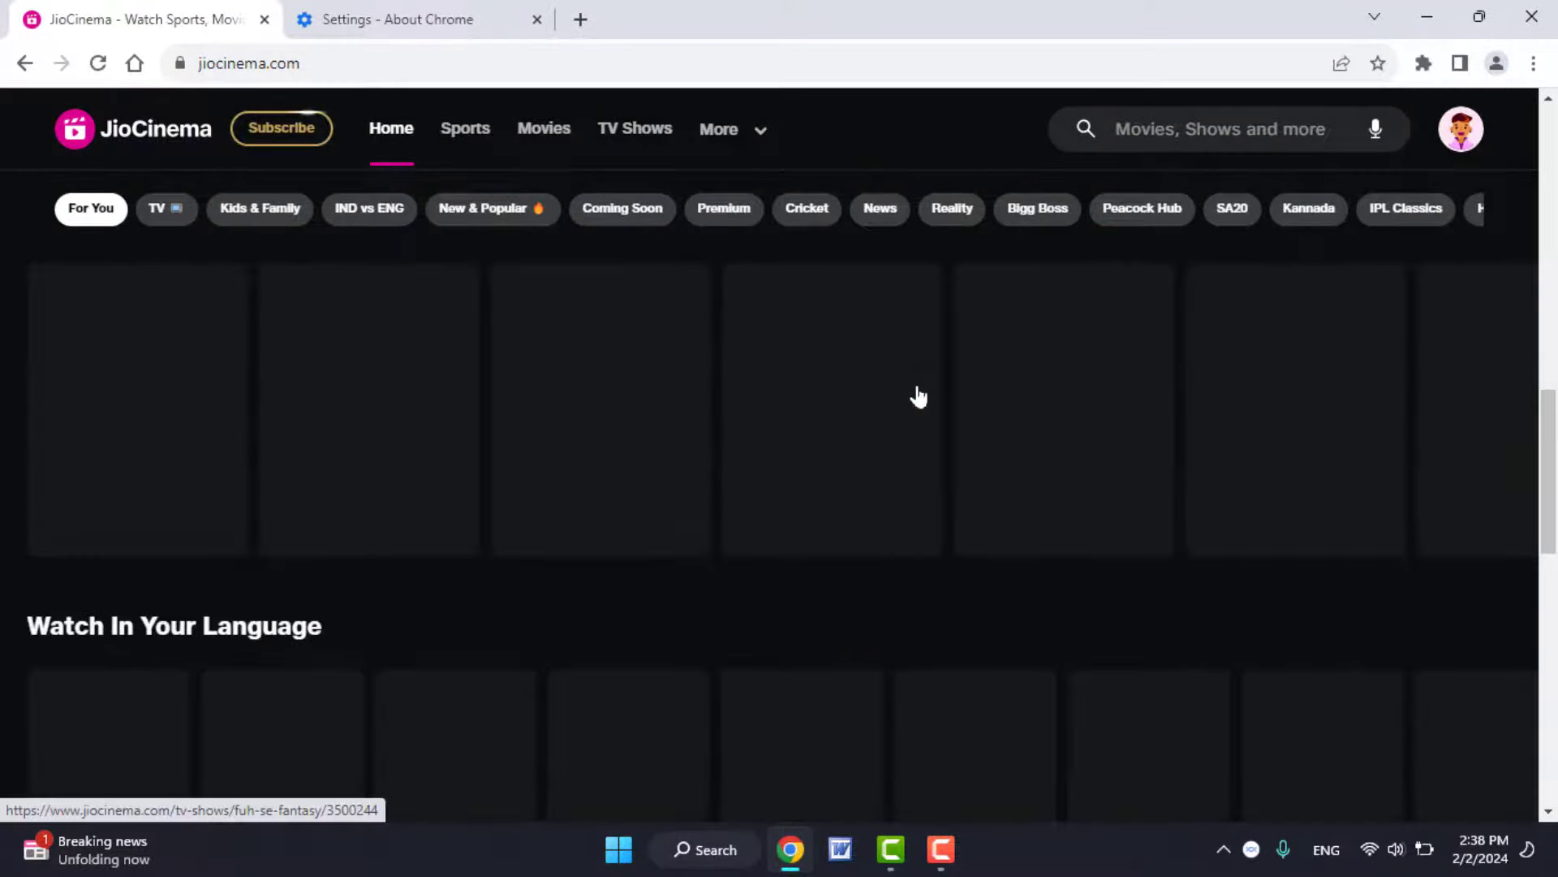
scroll(919, 398, "down", 3)
scroll(871, 411, "up", 3)
scroll(871, 410, "up", 4)
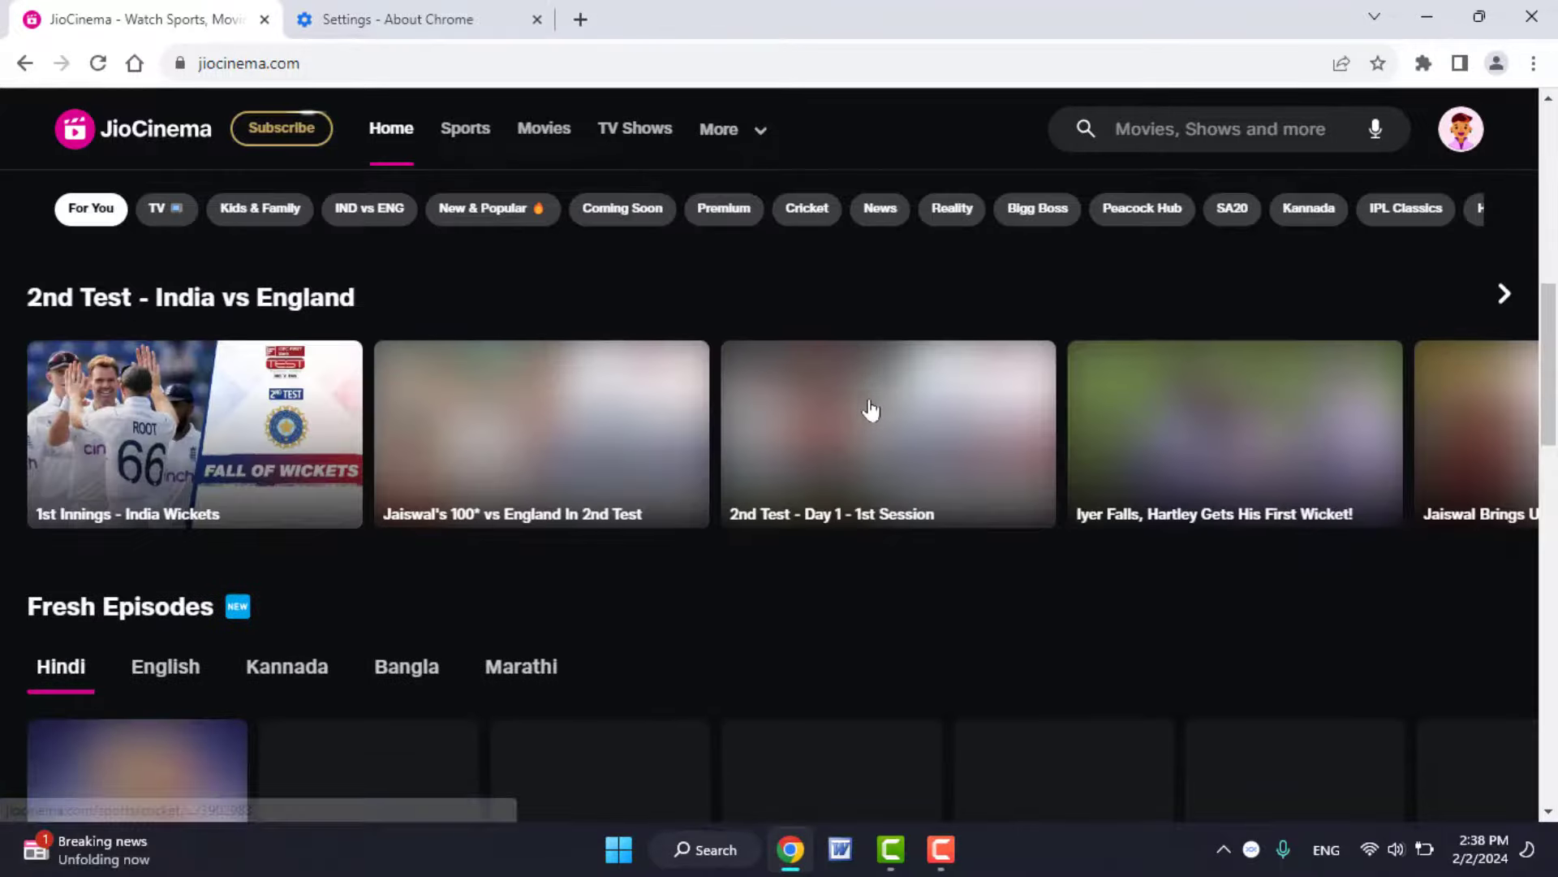
scroll(871, 410, "up", 3)
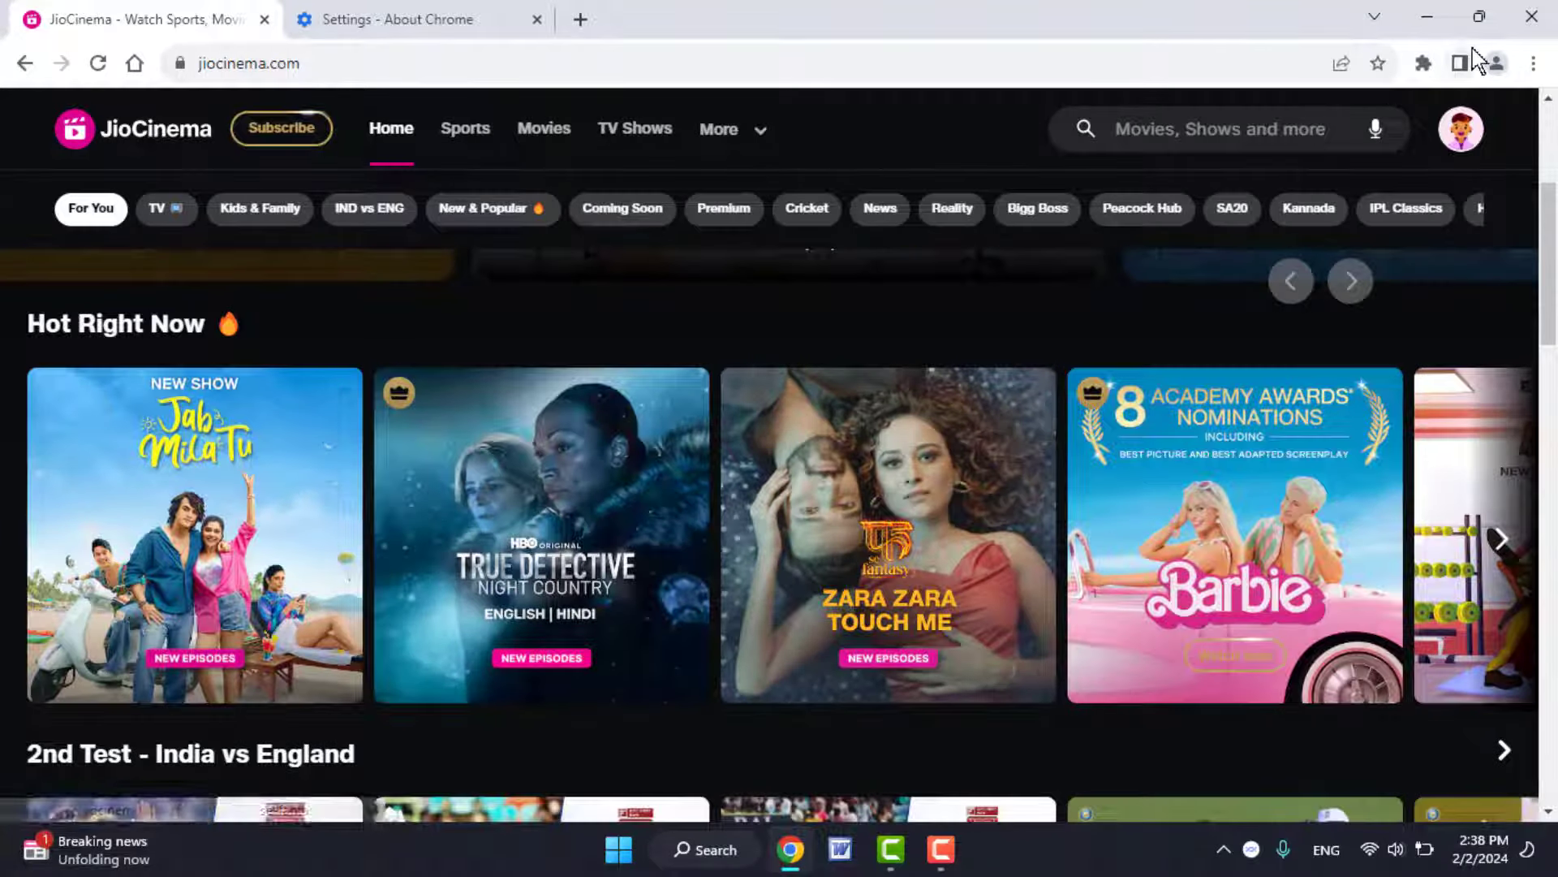
Clear all-time browsing data, adding passwords, autofill, site settings and hosted app data.
left_click(1534, 64)
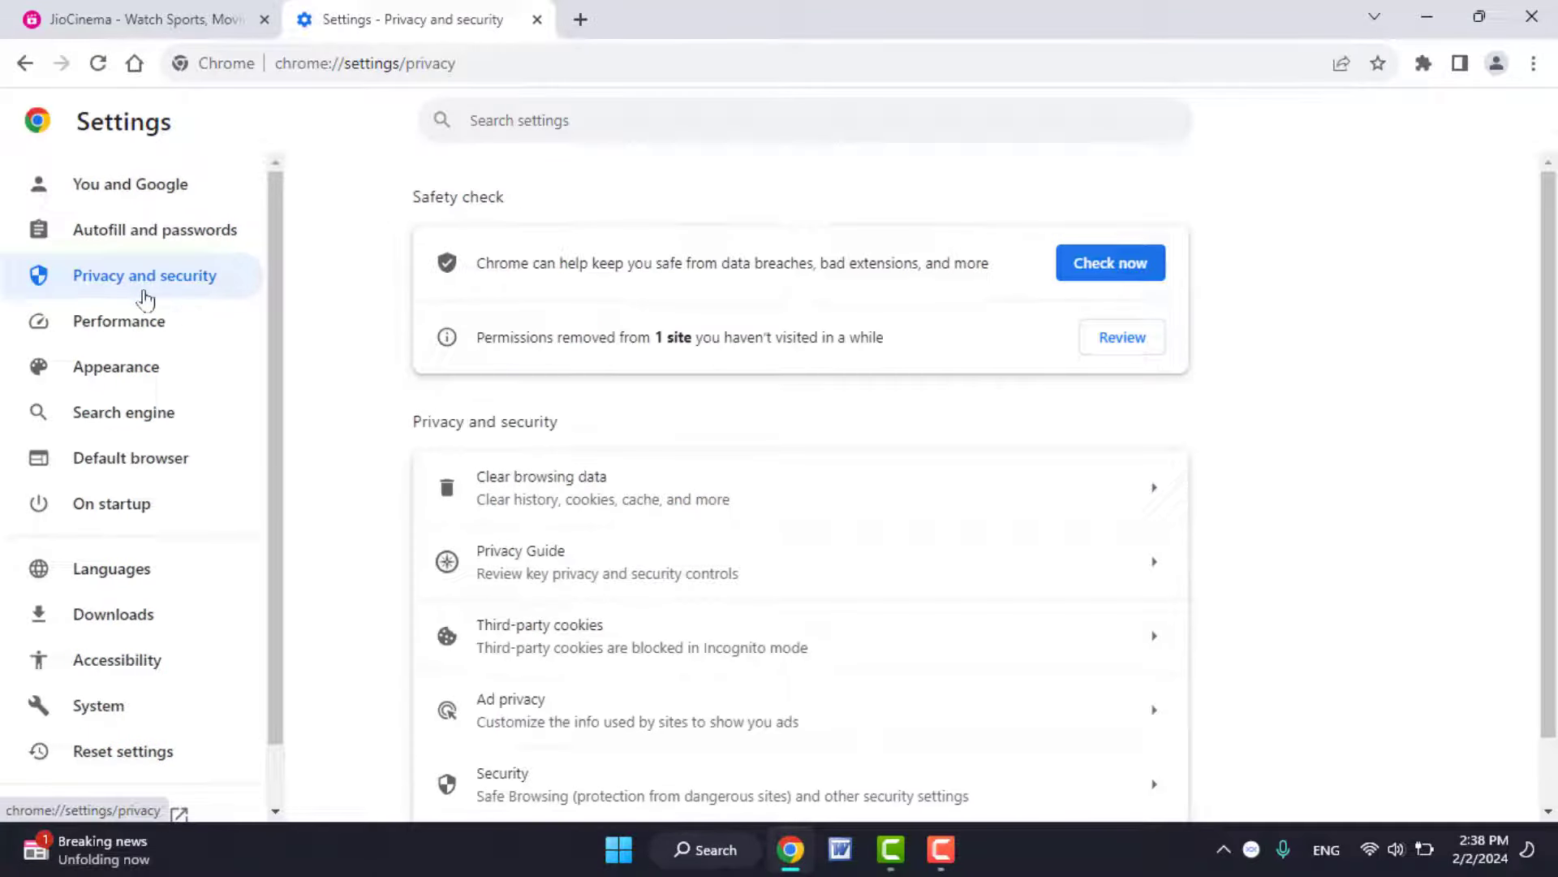
left_click(536, 508)
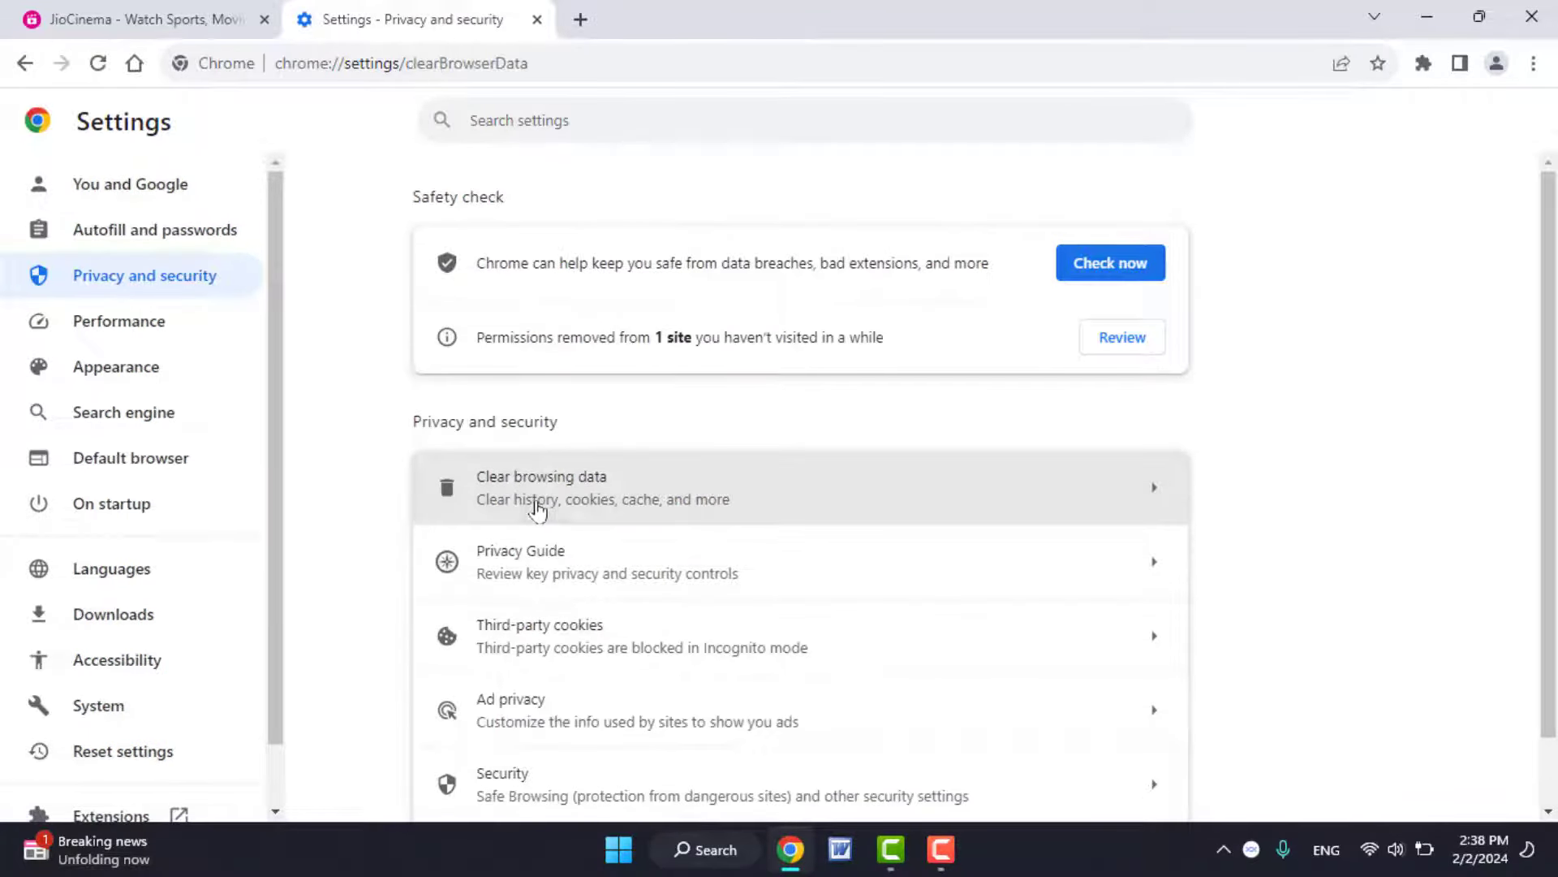
scroll(536, 508, "down", 2)
left_click(519, 457)
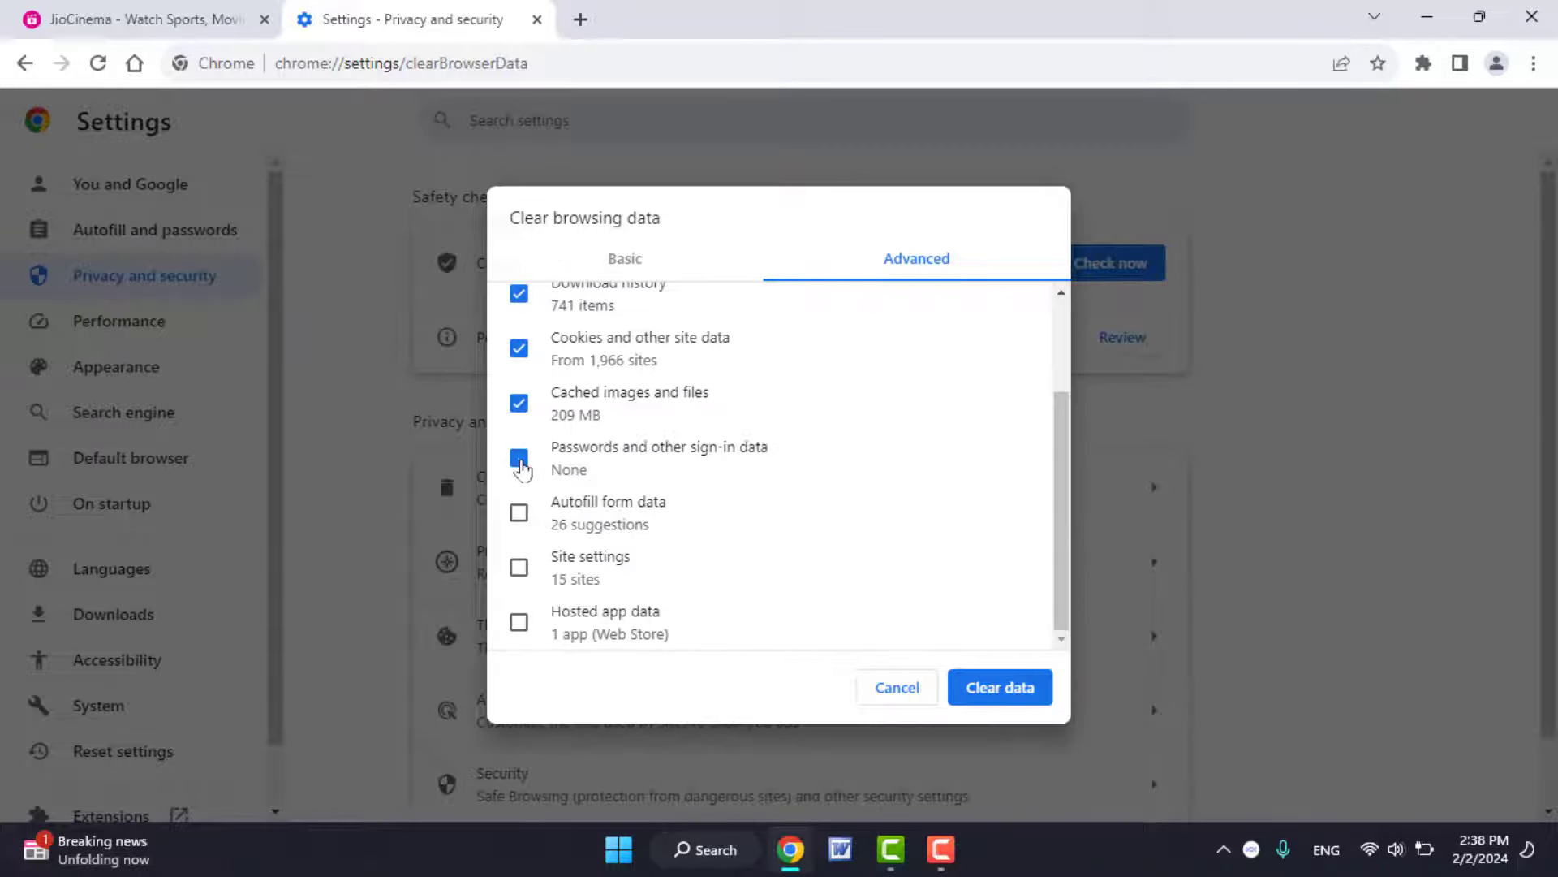
left_click(518, 512)
left_click(520, 567)
left_click(519, 622)
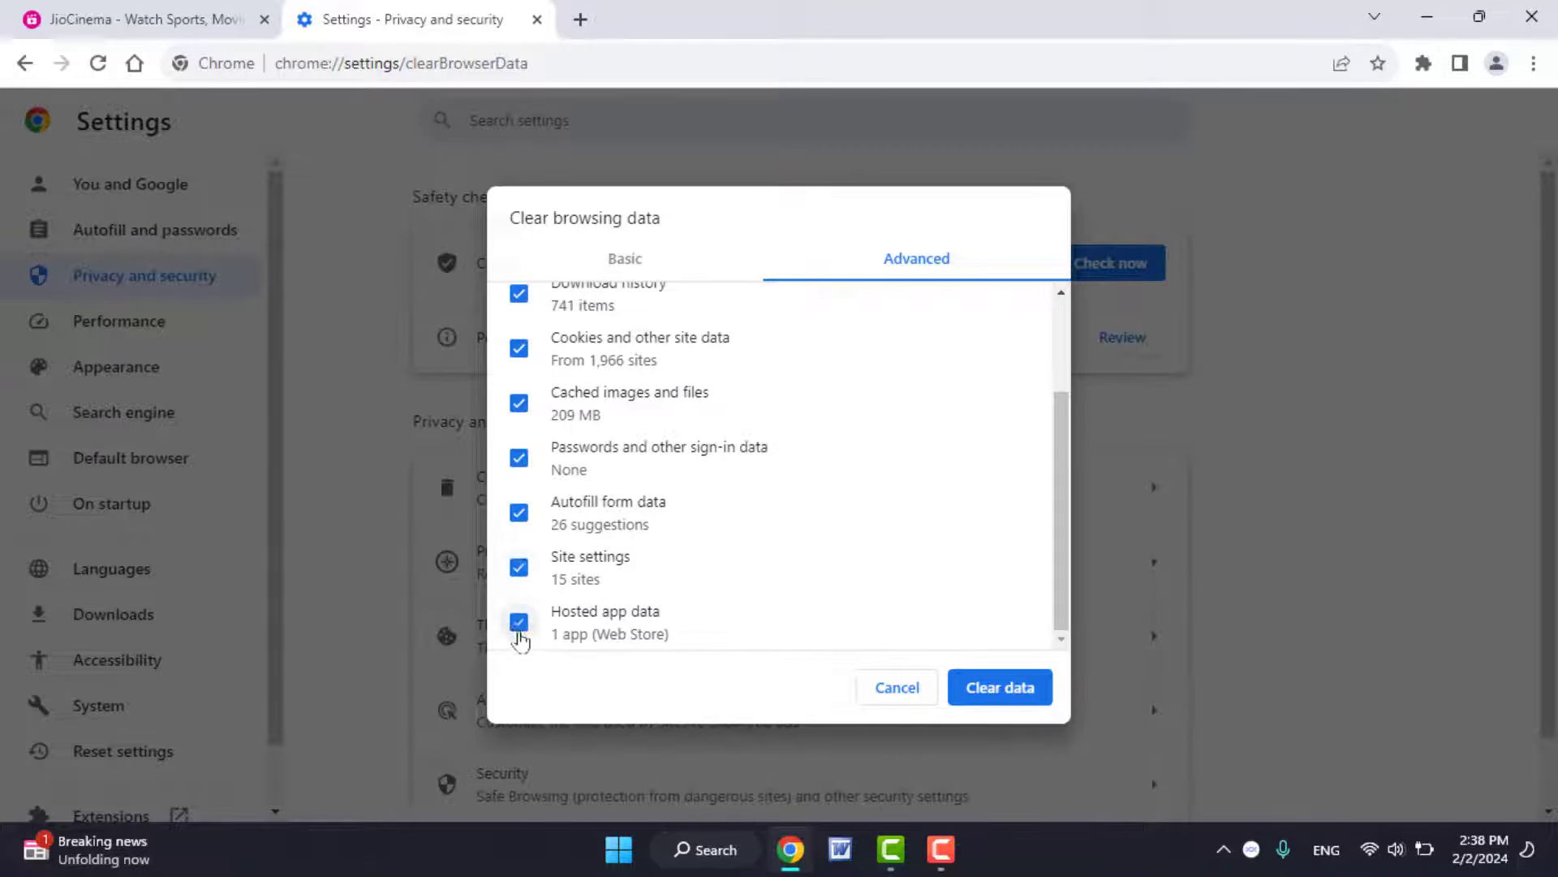
scroll(669, 597, "up", 2)
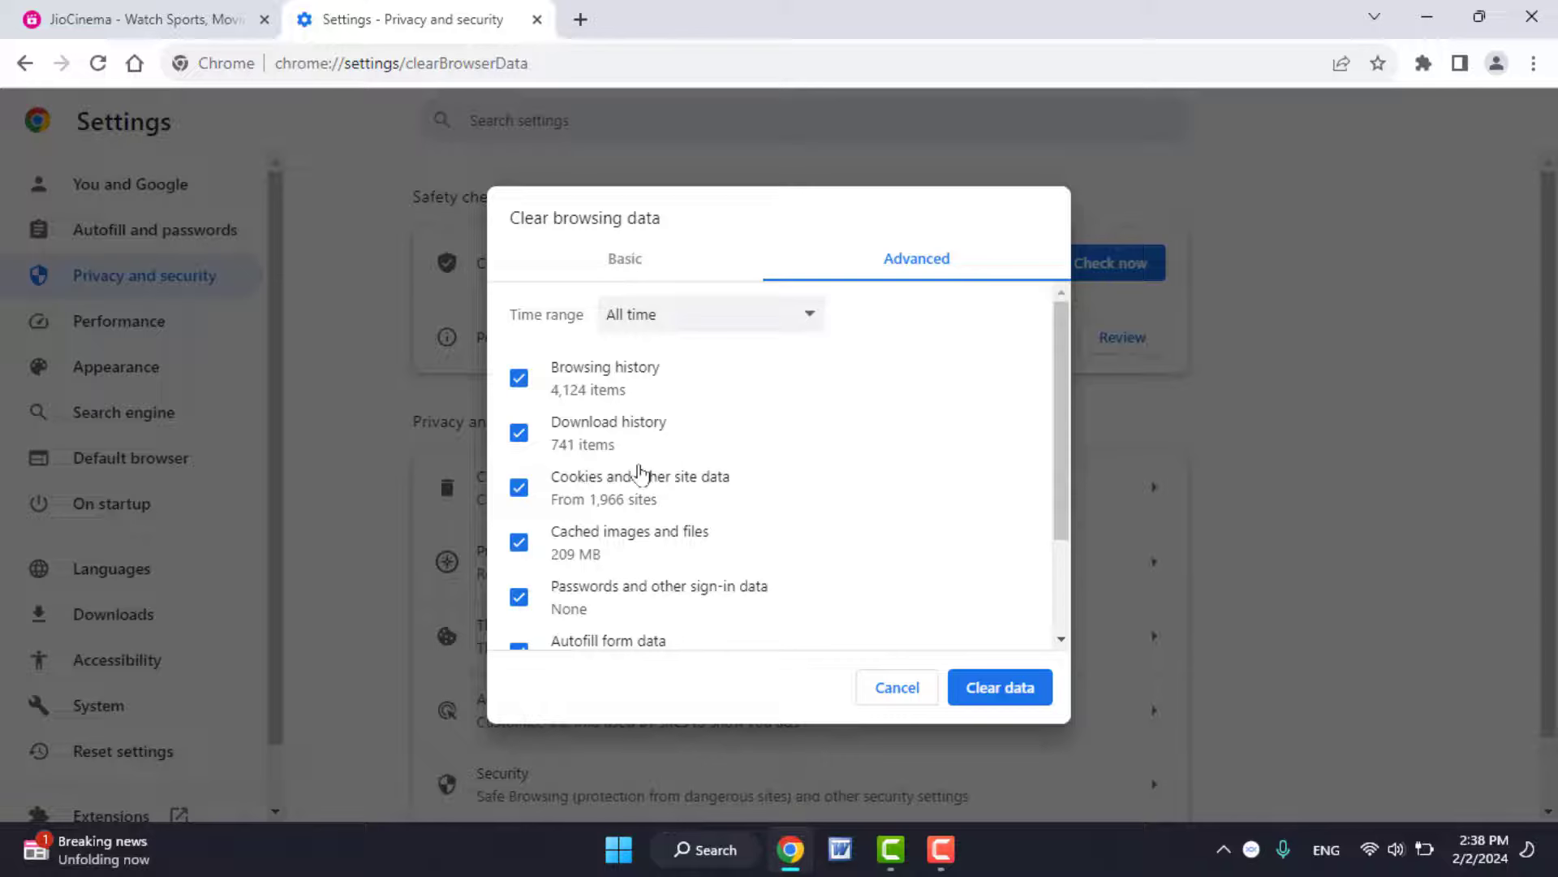
left_click(673, 322)
left_click(673, 429)
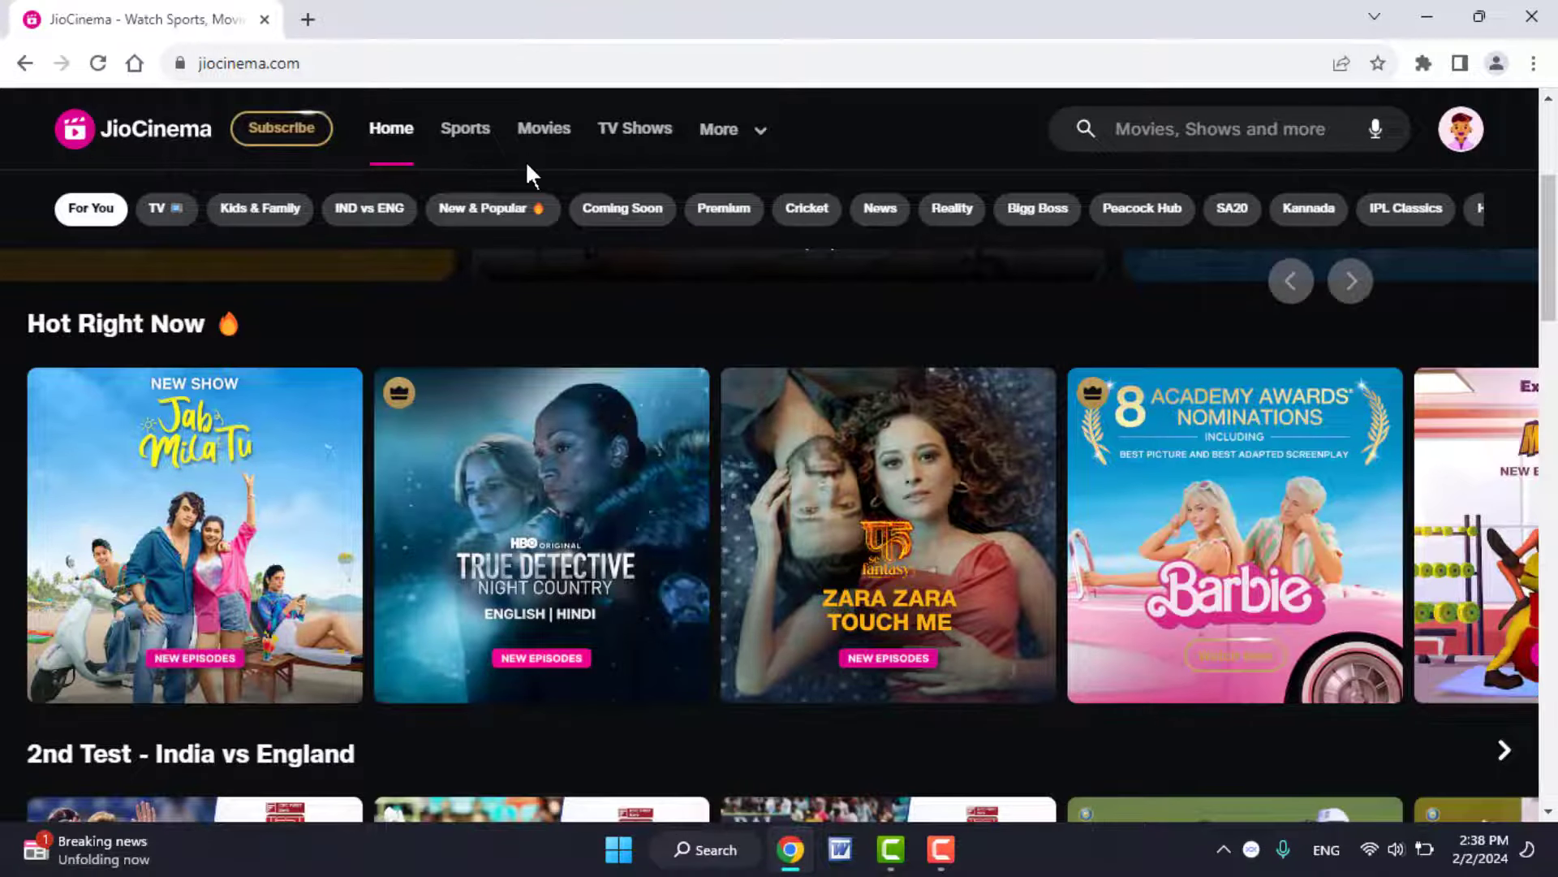
left_click(618, 849)
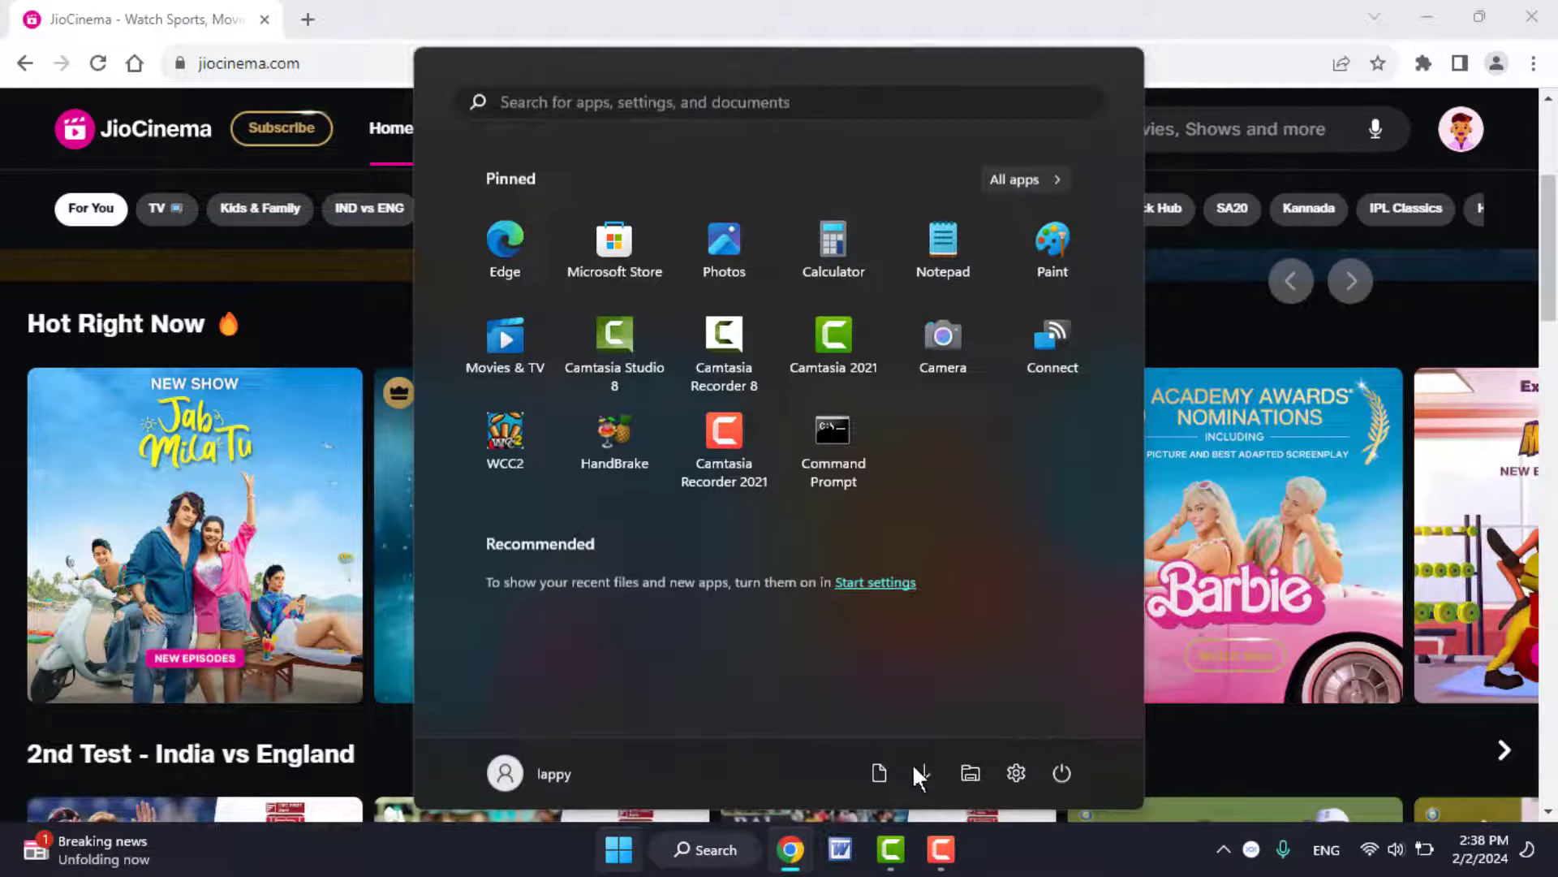
key("Escape")
scroll(792, 515, "down", 7)
scroll(793, 516, "down", 4)
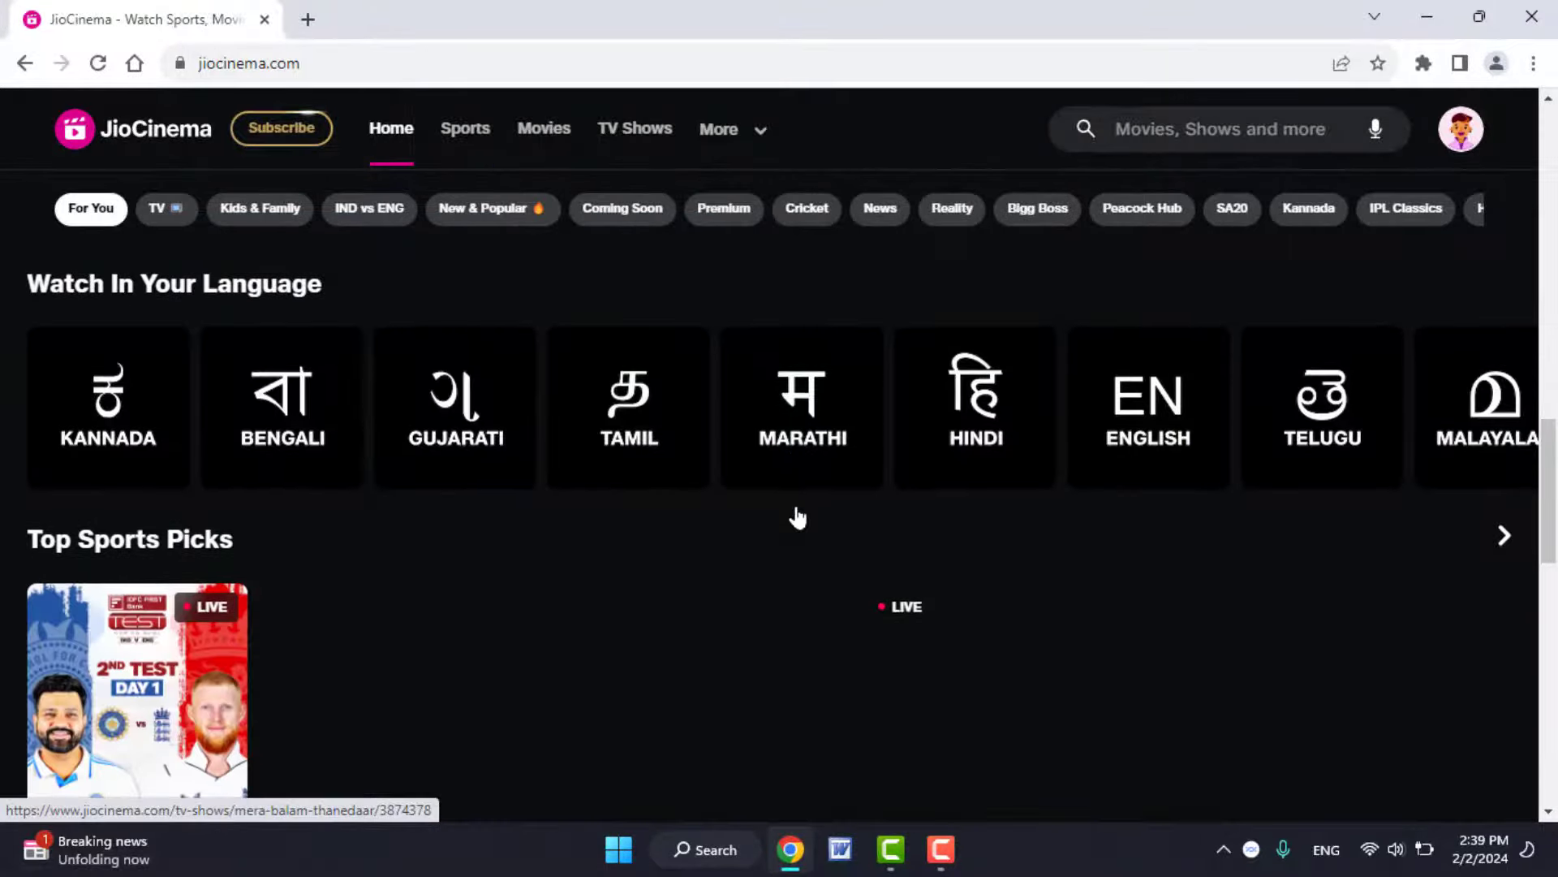
scroll(797, 517, "up", 3)
scroll(796, 518, "up", 5)
scroll(797, 517, "up", 5)
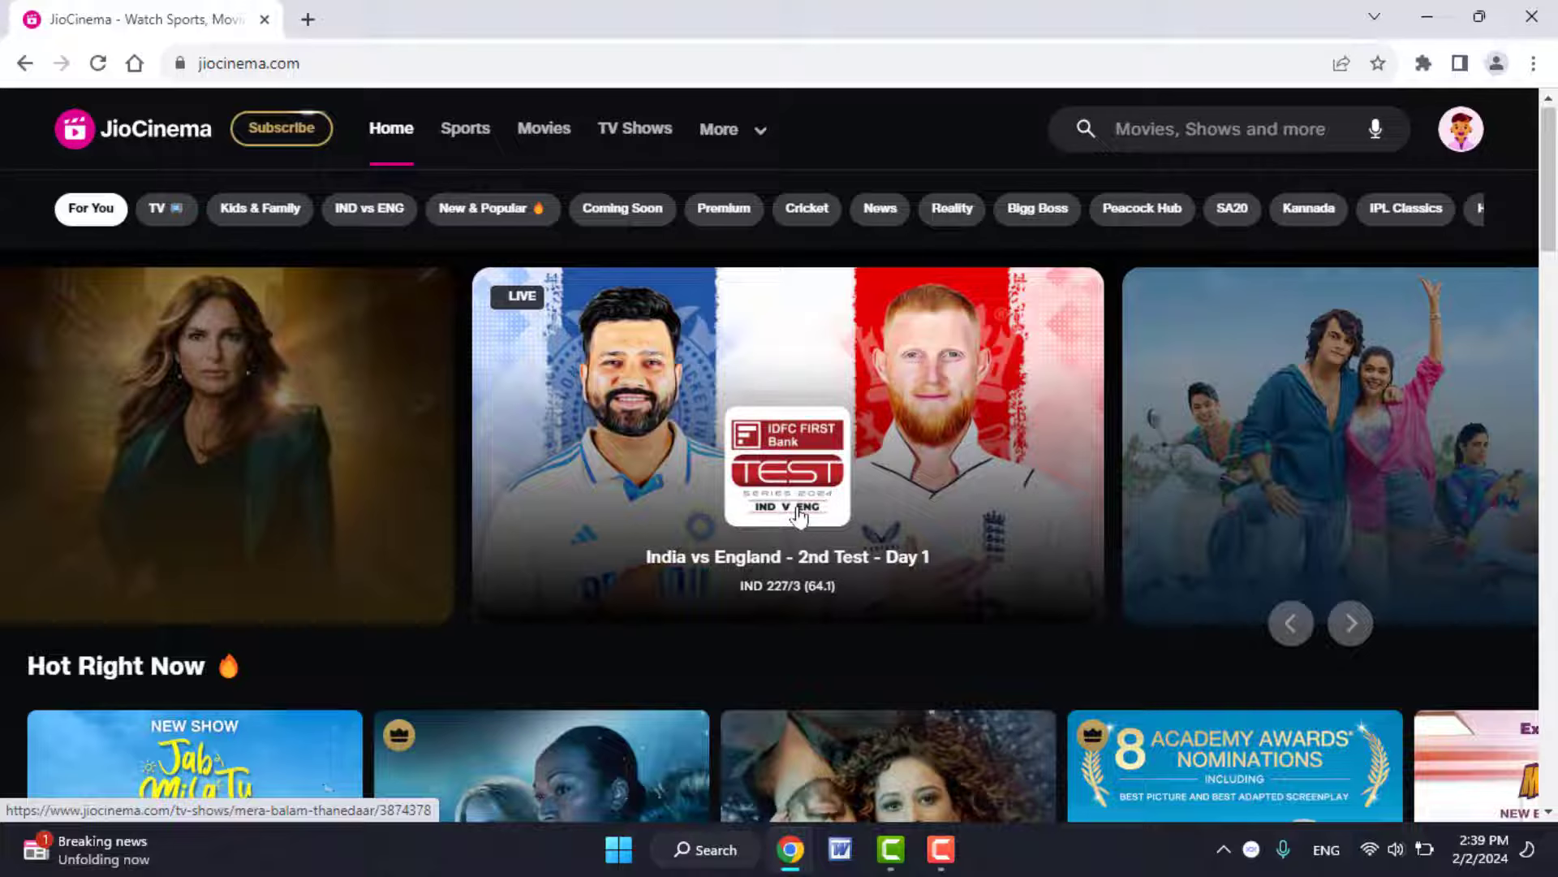
left_click(1531, 64)
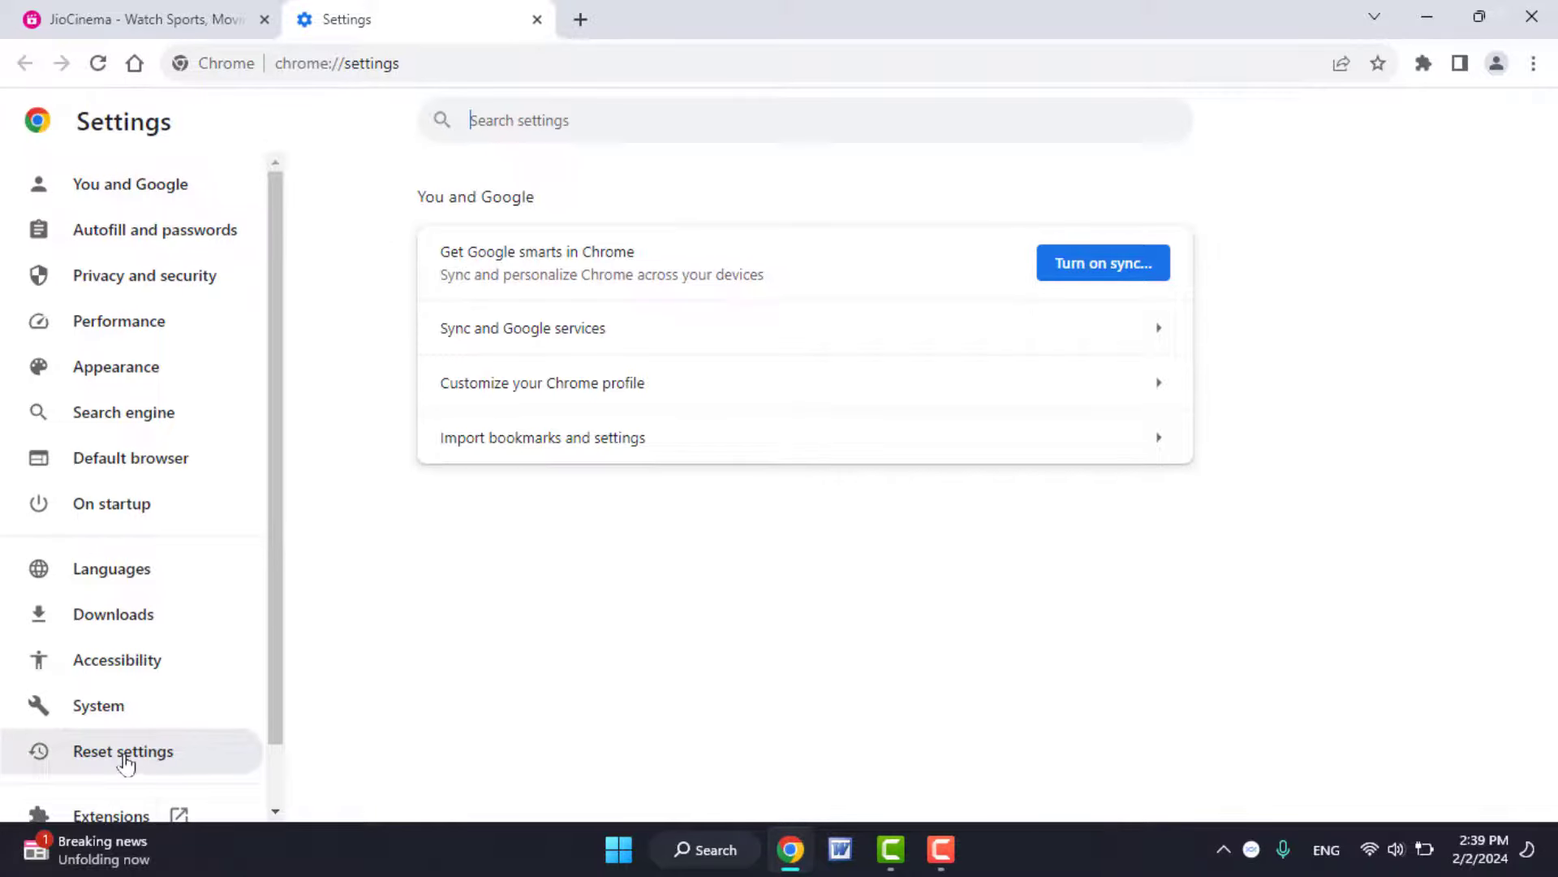
View Chrome's Reset settings page without resetting, then close the Settings tab.
left_click(123, 758)
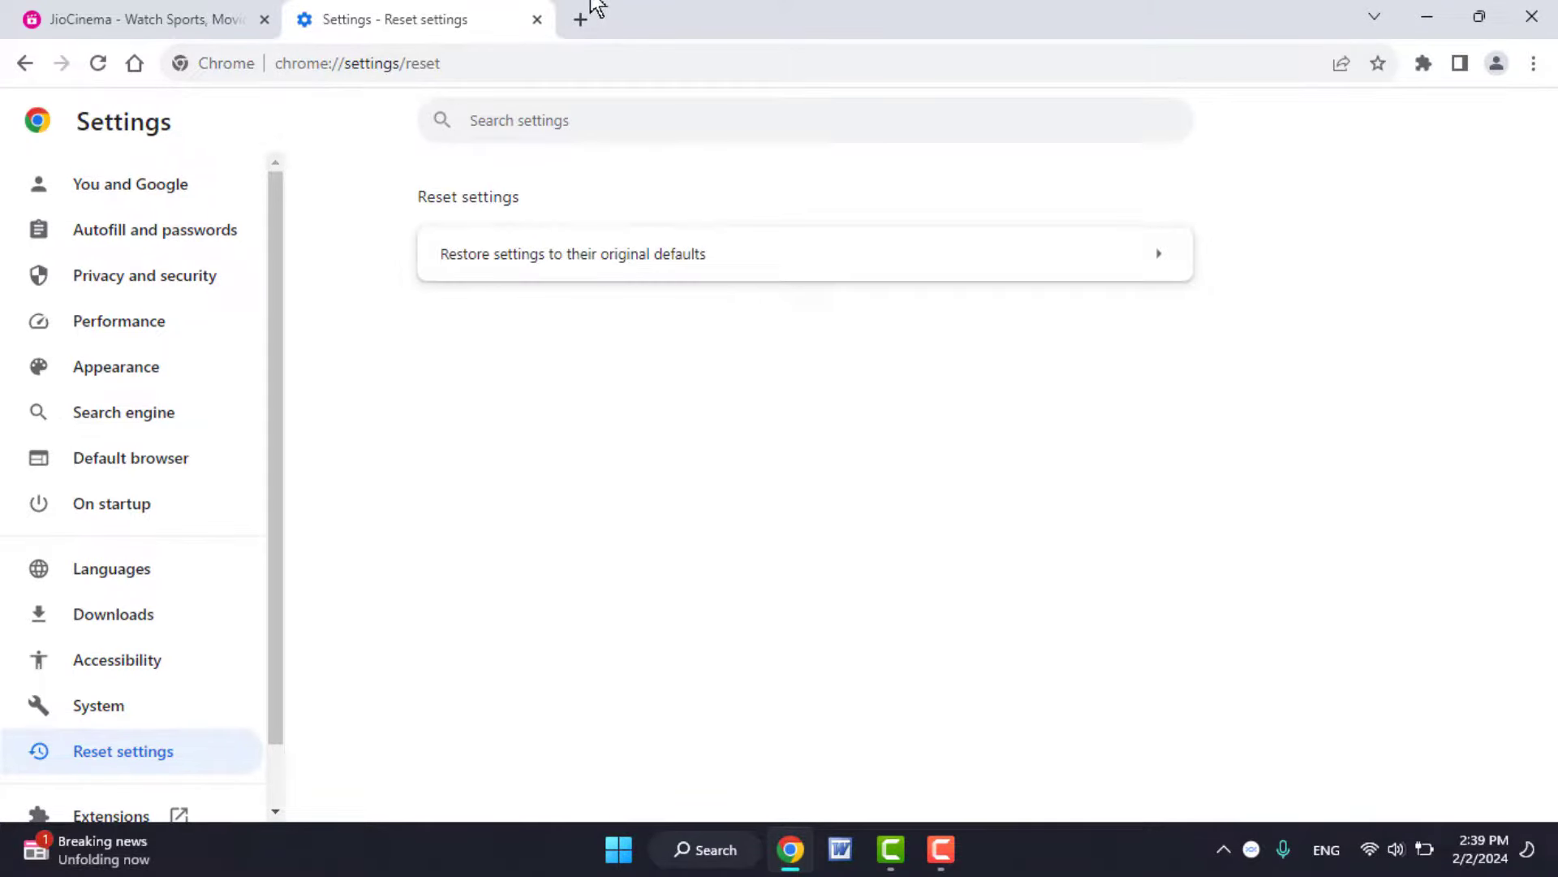
left_click(536, 21)
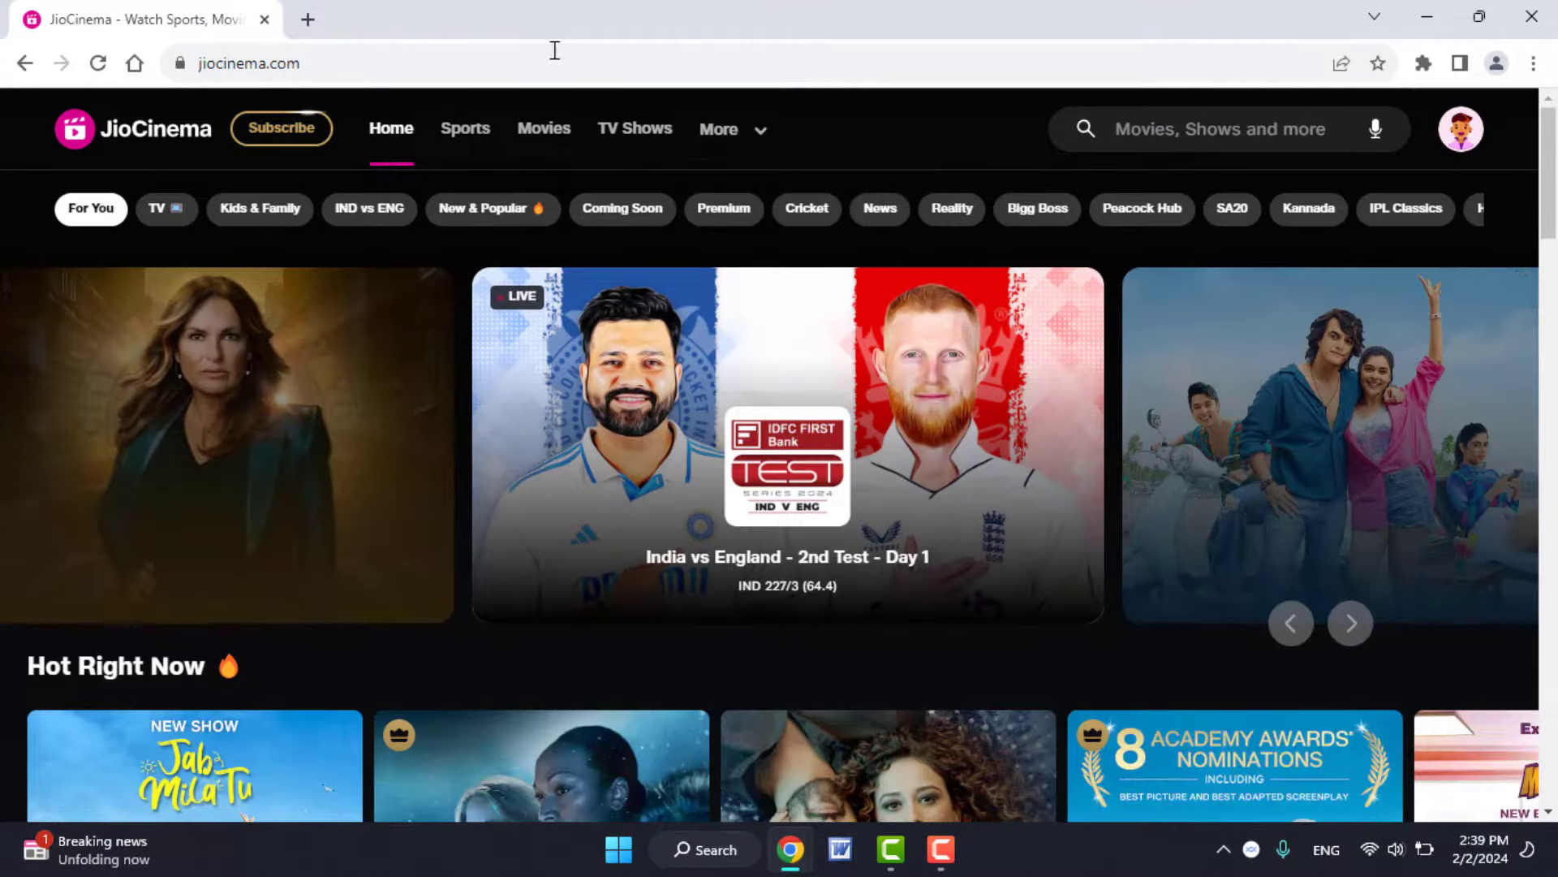